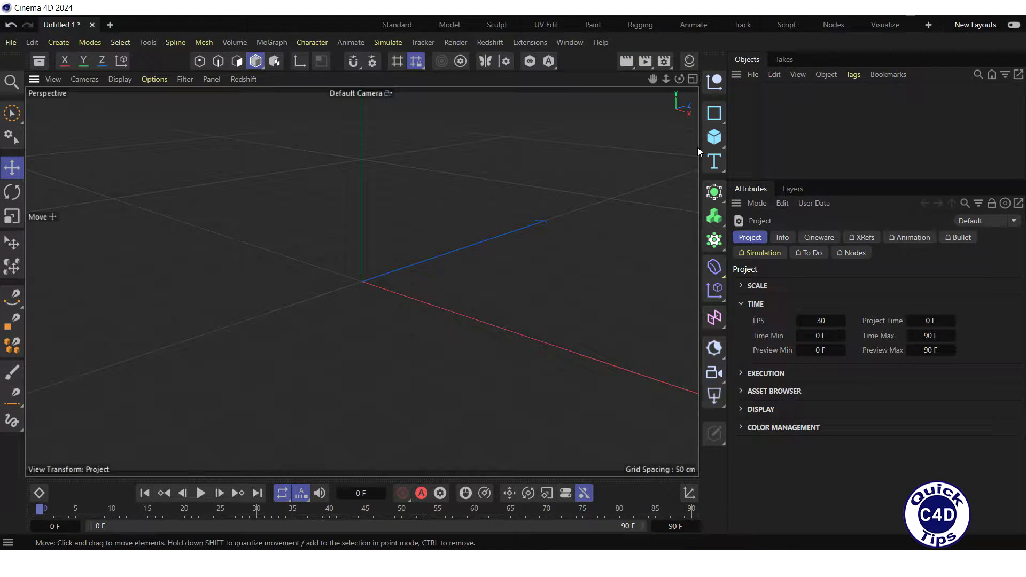
Step: Add a sphere primitive and switch the viewport display to Gouraud Shading (Lines)
{"action": "left_click", "coordinate": [714, 137]}
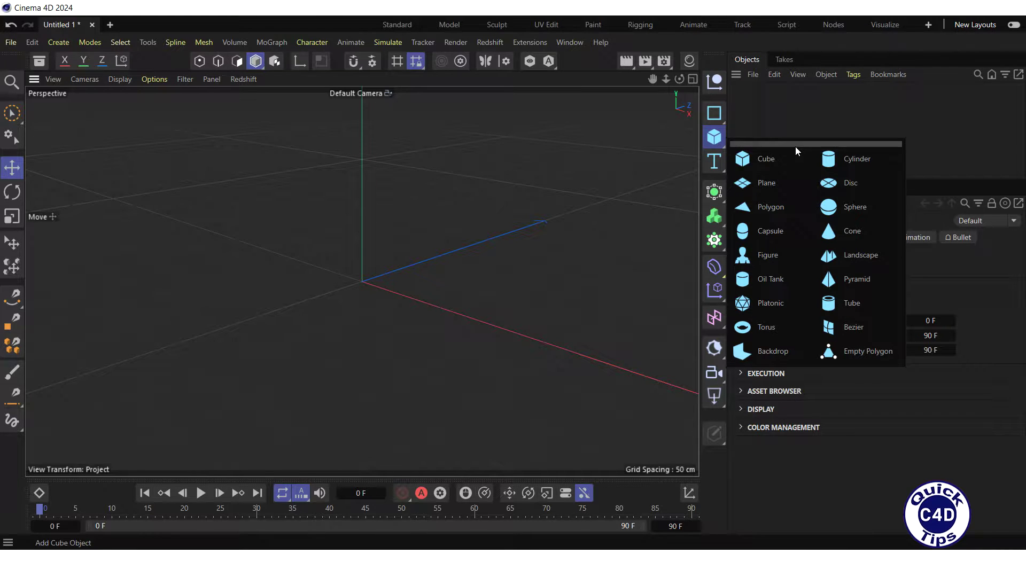
{"action": "left_click", "coordinate": [866, 214]}
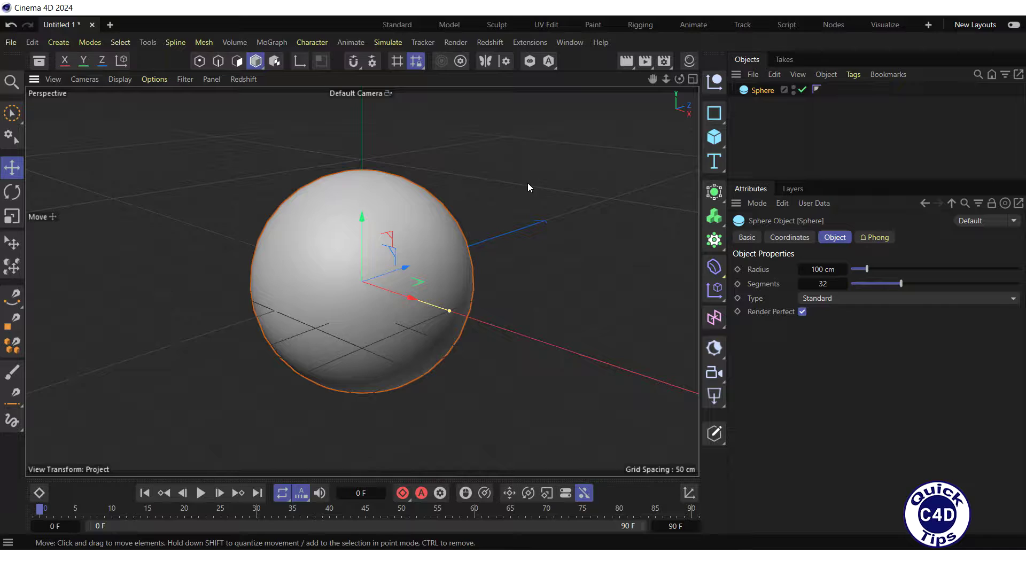
{"action": "left_click", "coordinate": [121, 79]}
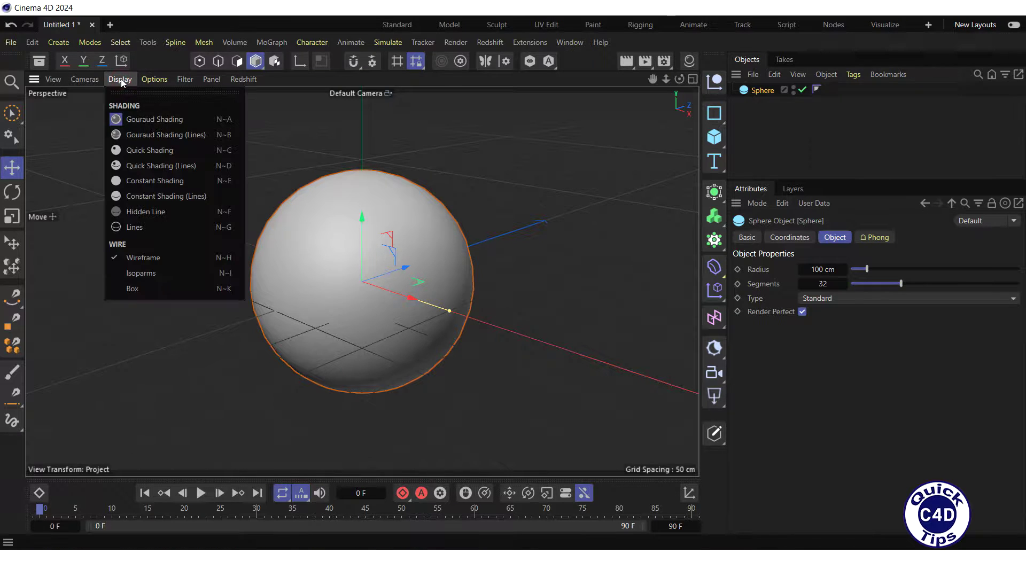
{"action": "left_click", "coordinate": [142, 137]}
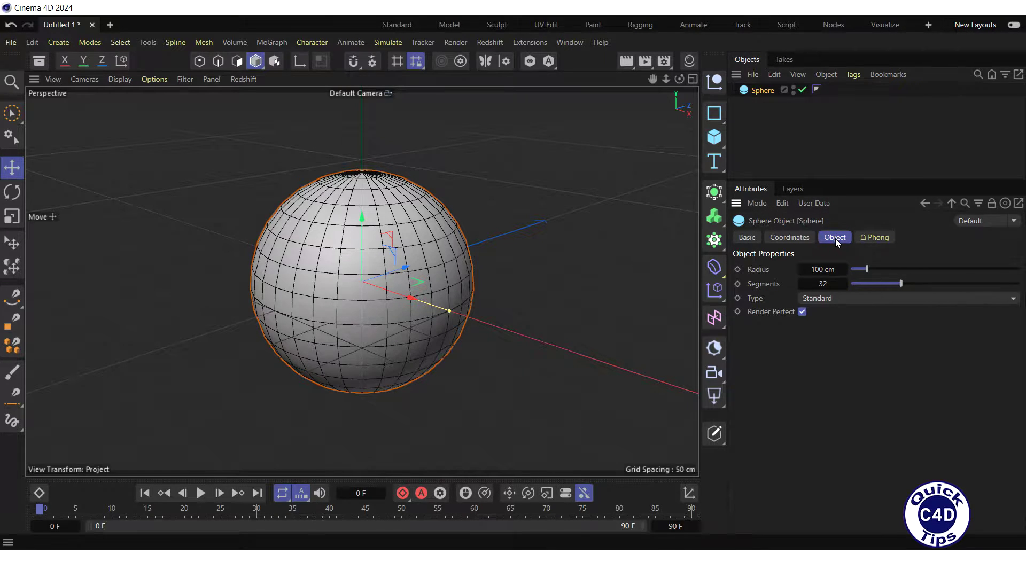
Step: Set the sphere's type to Hexahedron with 100 segments and return the viewport display to Gouraud Shading
{"action": "left_click", "coordinate": [852, 299]}
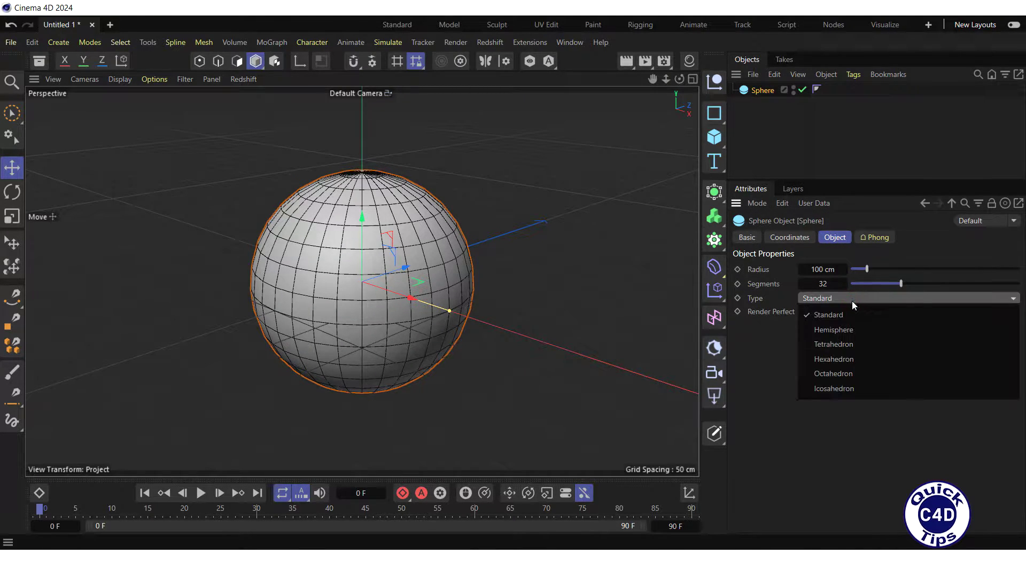
{"action": "left_click", "coordinate": [853, 359]}
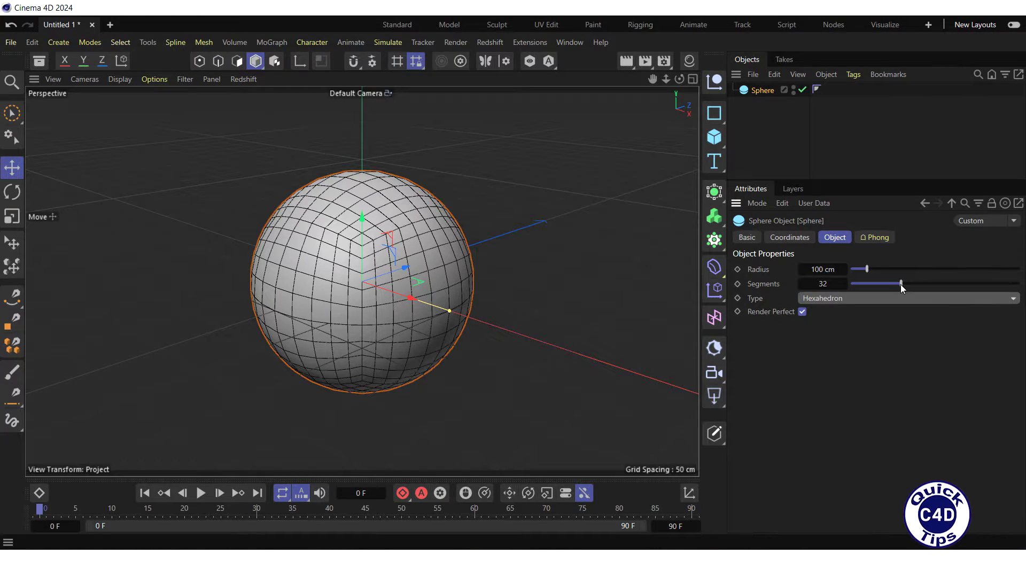
{"action": "left_click_drag", "start_coordinate": [901, 283], "coordinate": [1022, 284]}
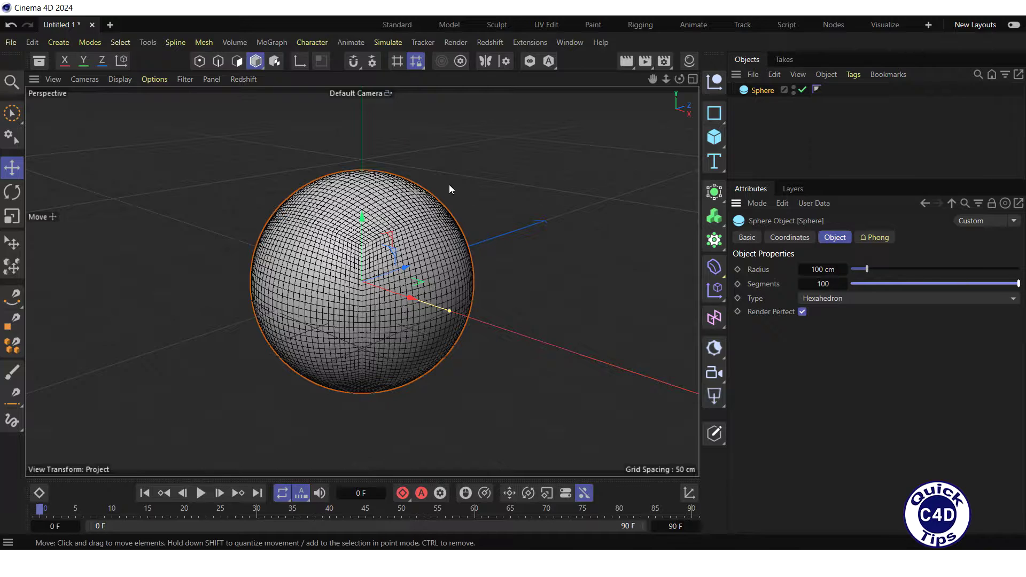
{"action": "left_click", "coordinate": [120, 81]}
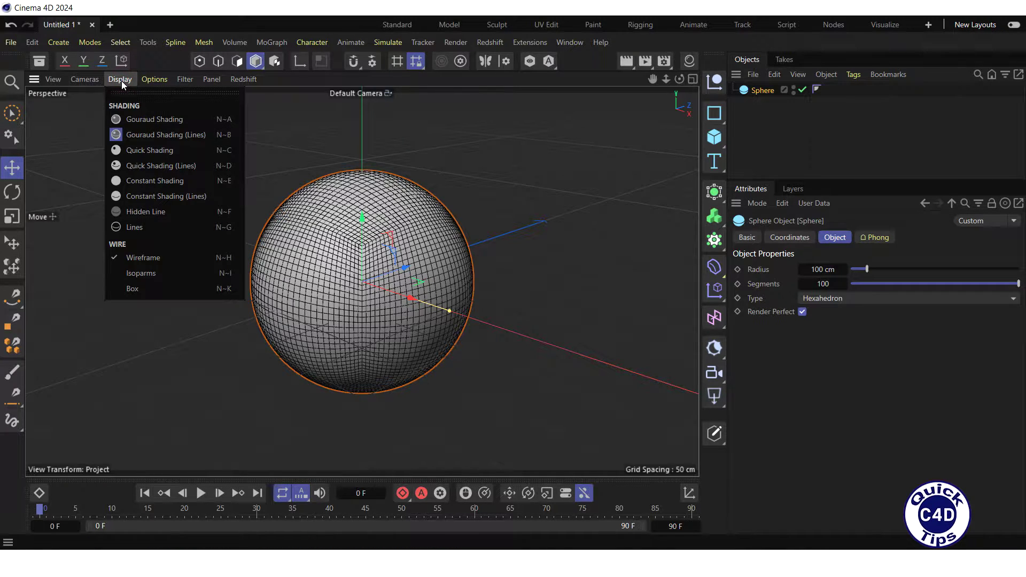
{"action": "left_click", "coordinate": [136, 123]}
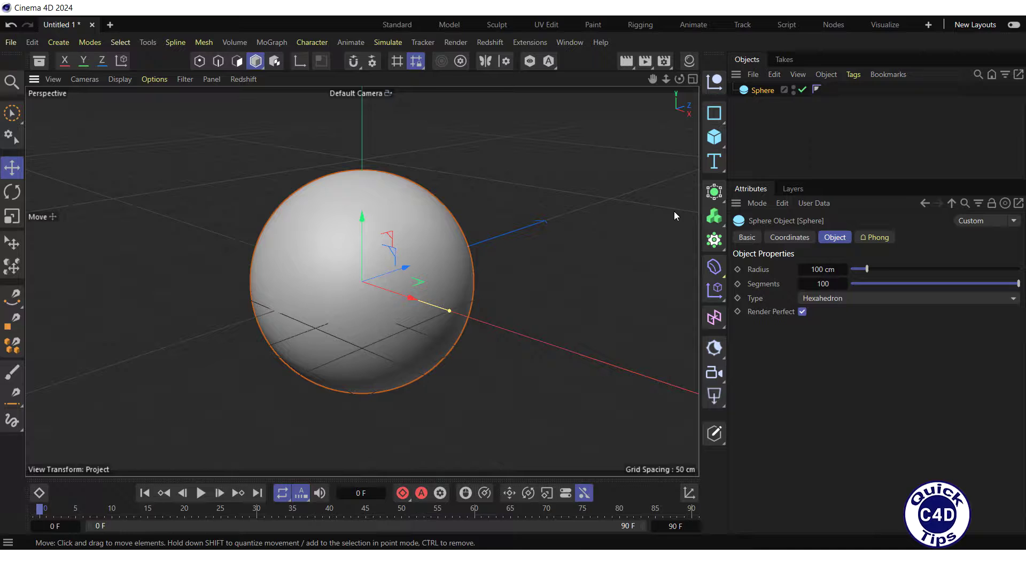
Step: Add a Displacer deformer and make it a child of the sphere
{"action": "left_click", "coordinate": [714, 268]}
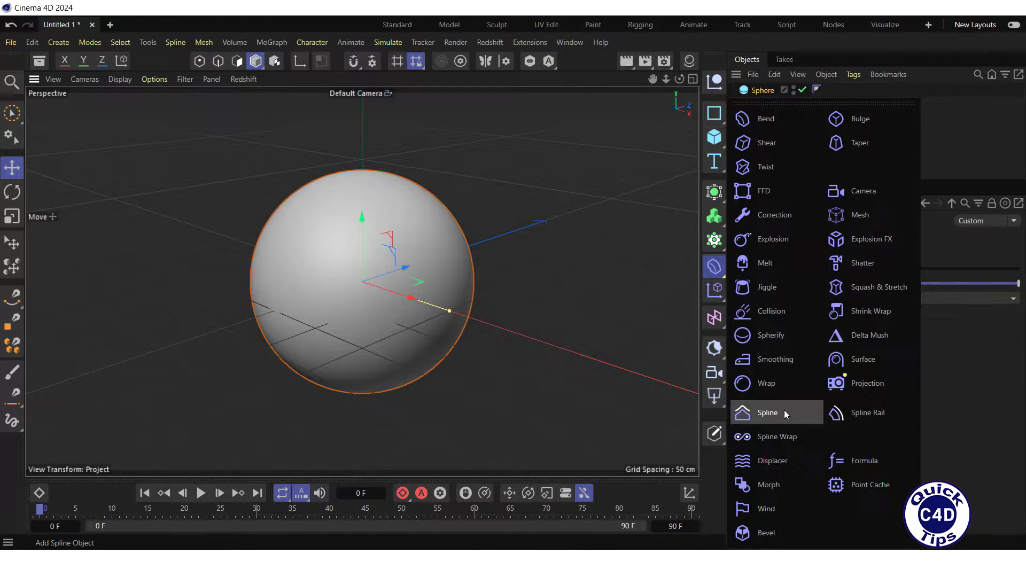
{"action": "left_click", "coordinate": [794, 463]}
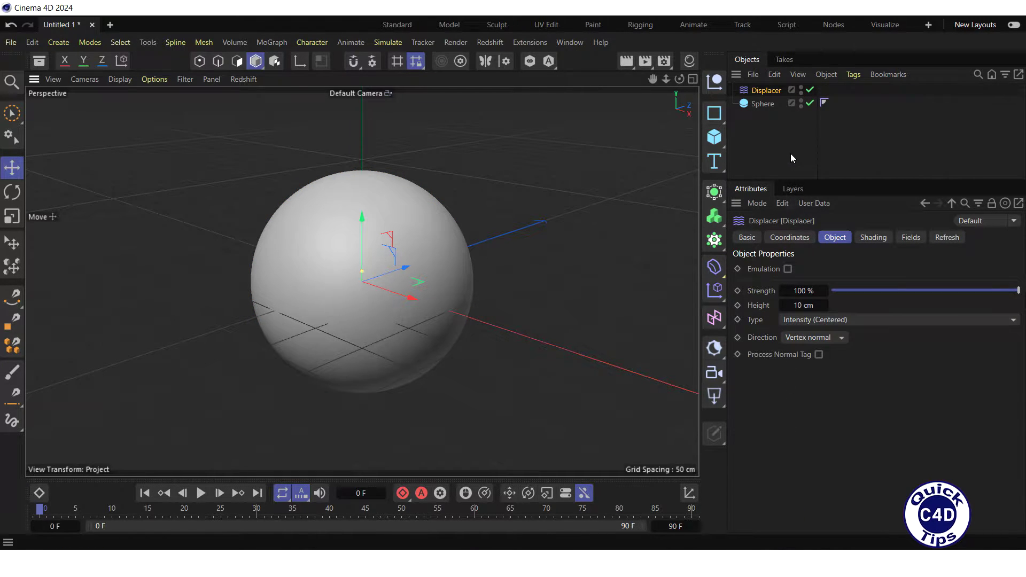
{"action": "left_click", "coordinate": [768, 92]}
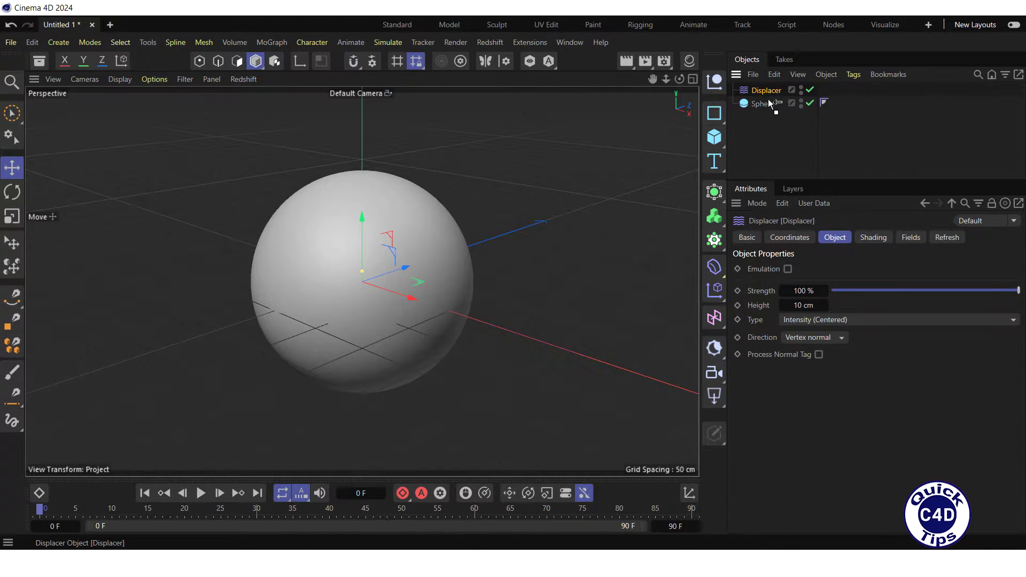
{"action": "left_click_drag", "start_coordinate": [769, 102], "coordinate": [768, 102]}
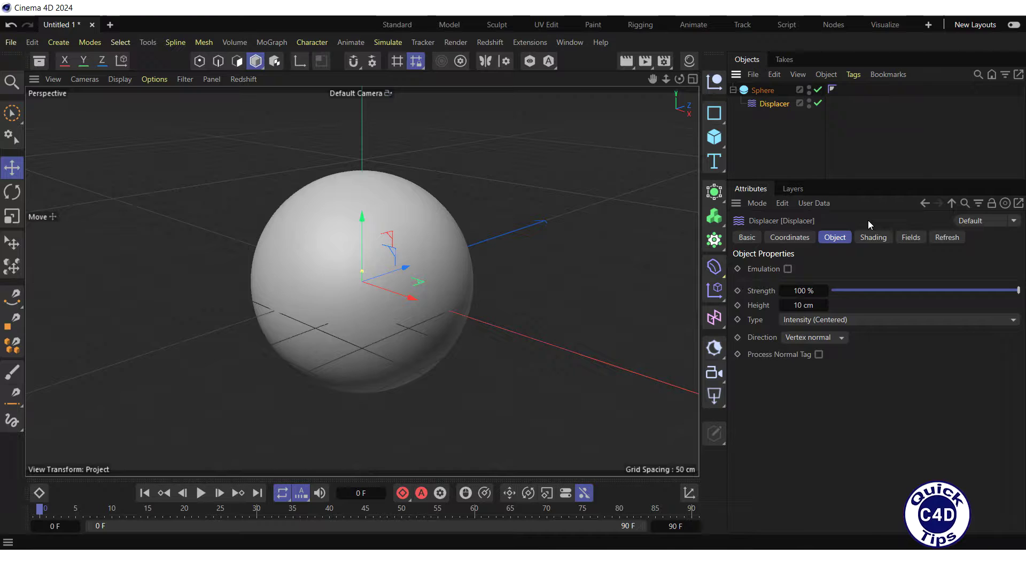
Step: Assign a Noise shader to the Displacer's shading
{"action": "left_click", "coordinate": [871, 237]}
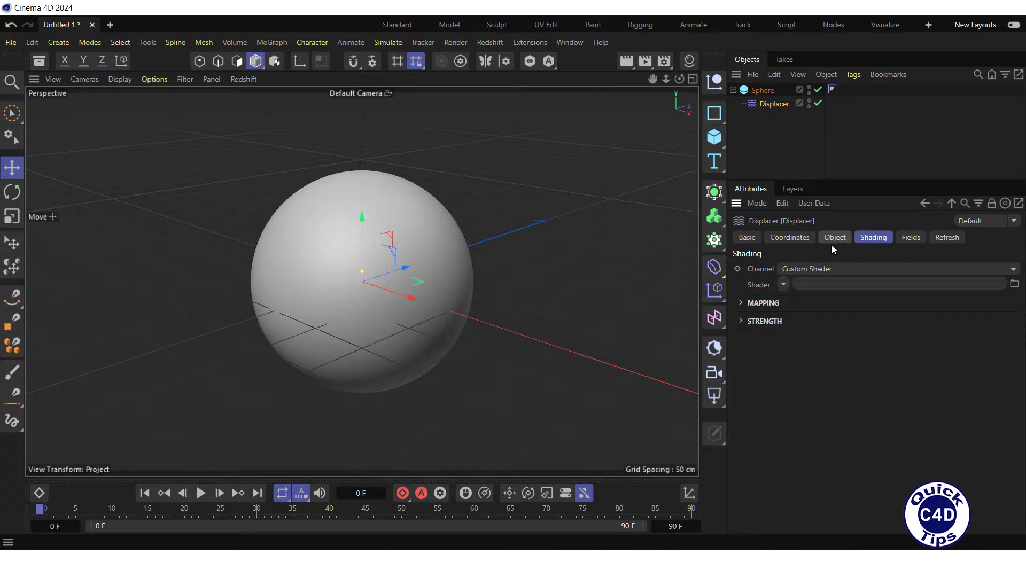
{"action": "left_click", "coordinate": [785, 285]}
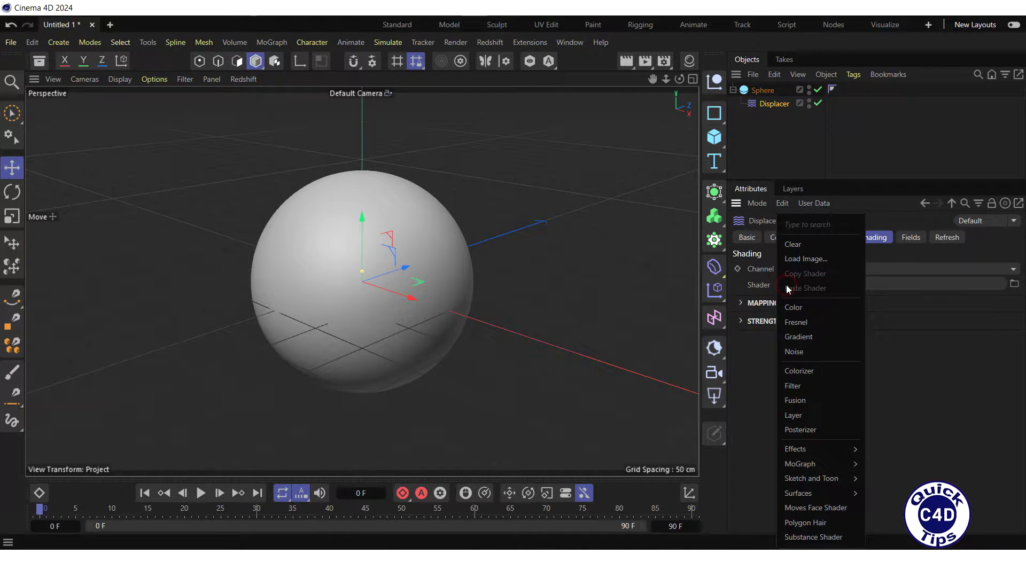
{"action": "left_click", "coordinate": [798, 353]}
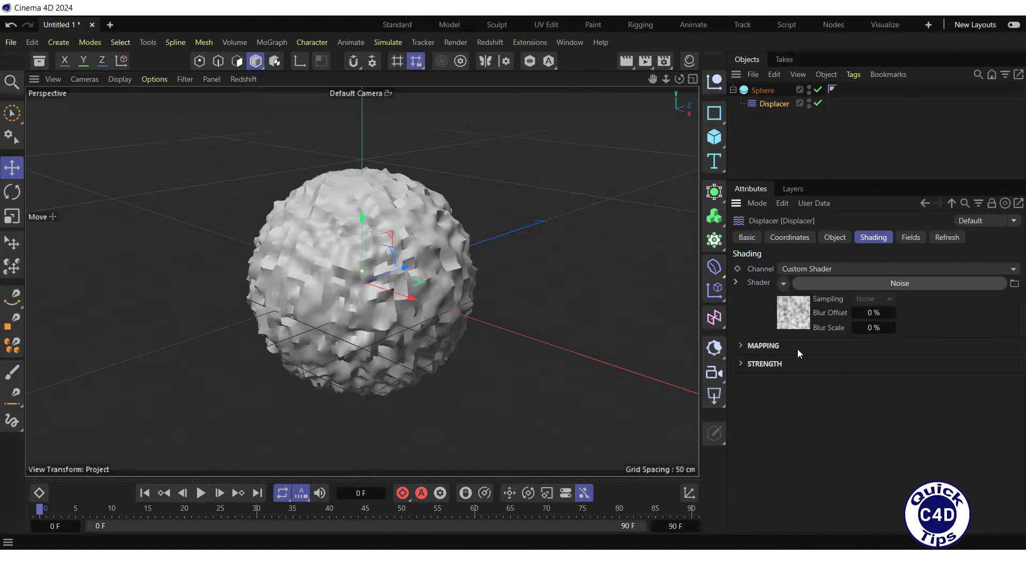
Step: Add a Subdivision Surface generator and make the sphere its child to smooth the displaced mesh
{"action": "left_click", "coordinate": [716, 193]}
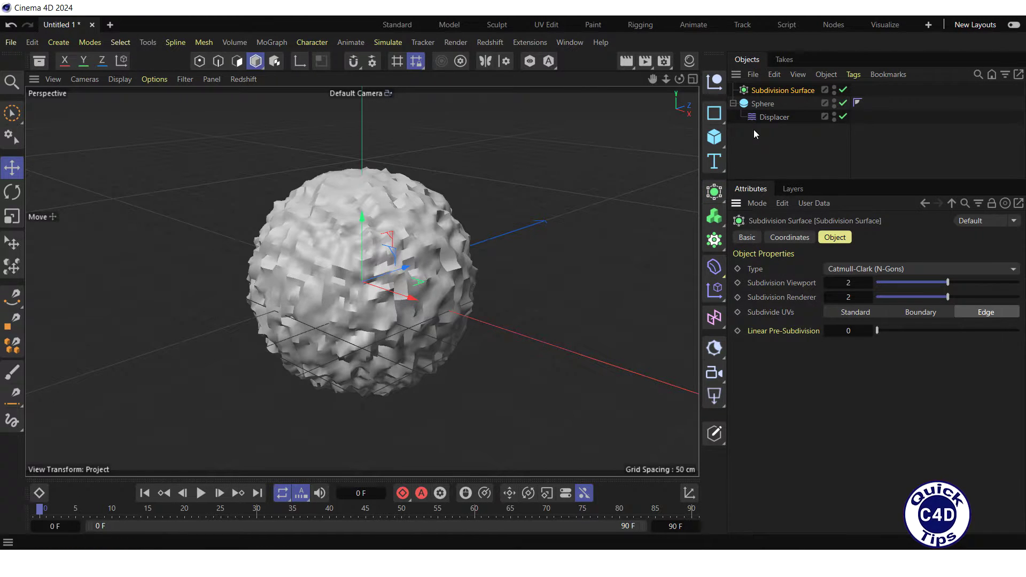
{"action": "left_click_drag", "start_coordinate": [764, 102], "coordinate": [770, 93]}
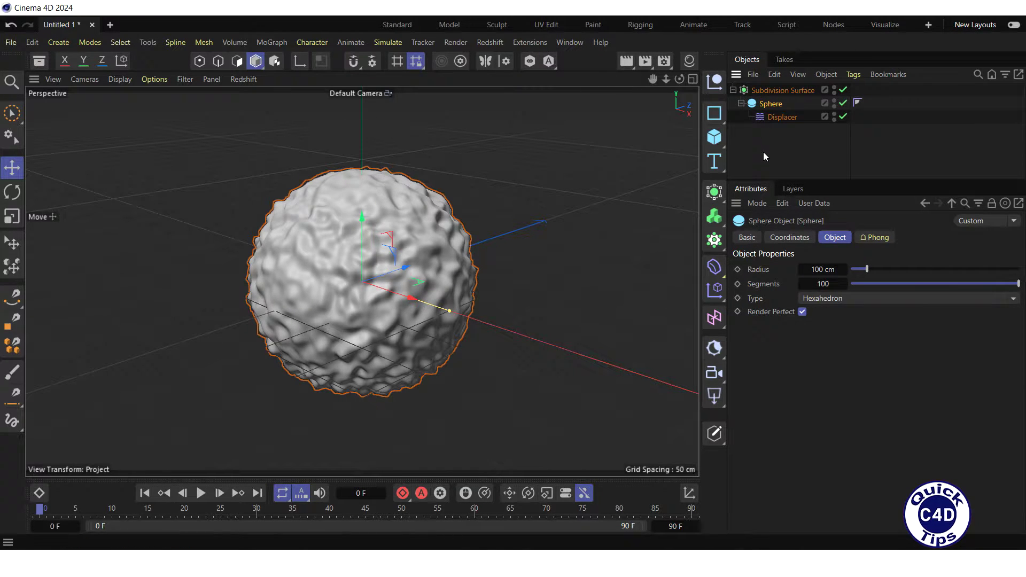
Step: Open the Displacer's Noise shader, choose the Noise type and set its Global Scale to 108 %
{"action": "left_click", "coordinate": [781, 117]}
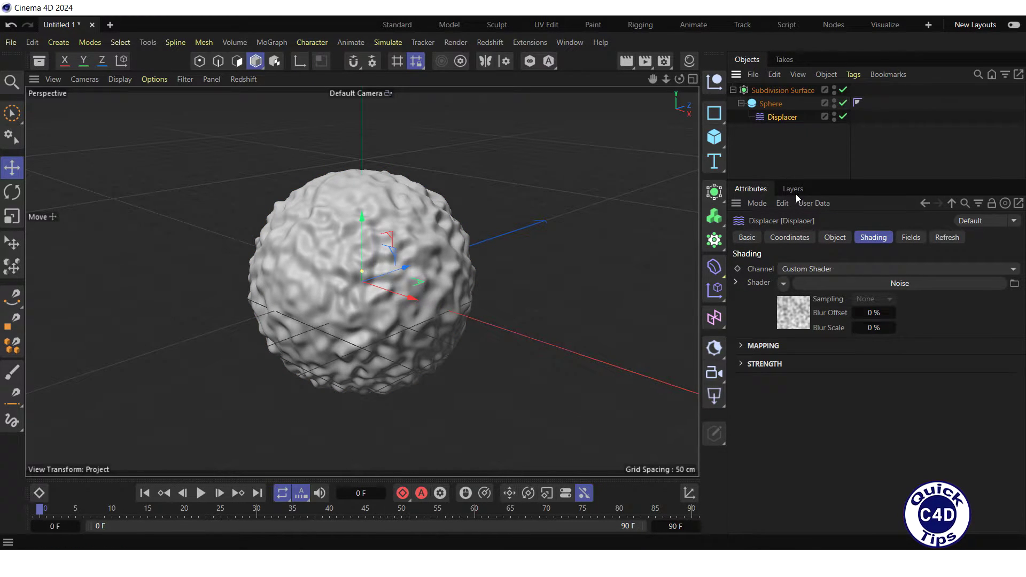
{"action": "left_click", "coordinate": [836, 281]}
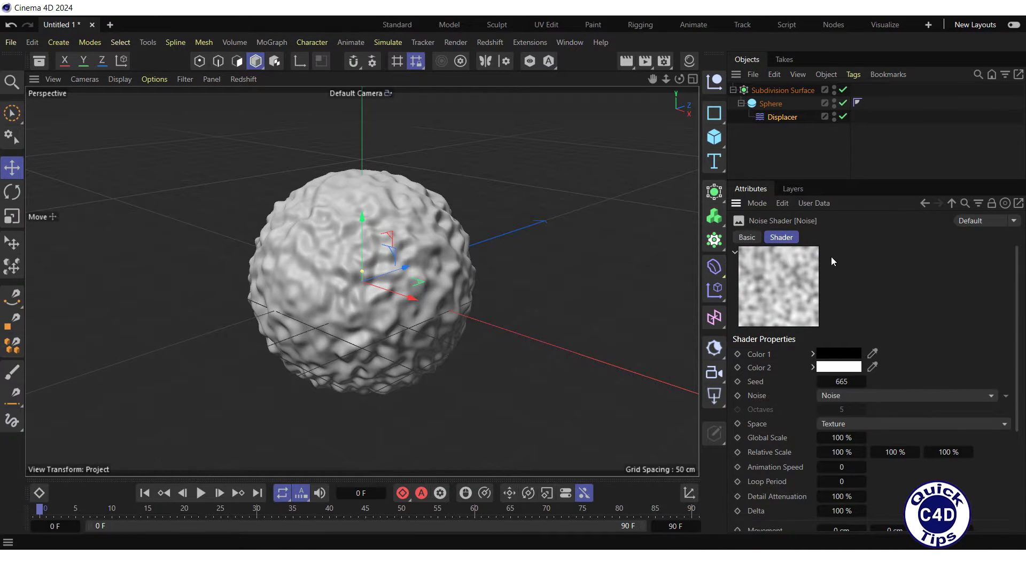
{"action": "left_click", "coordinate": [883, 396]}
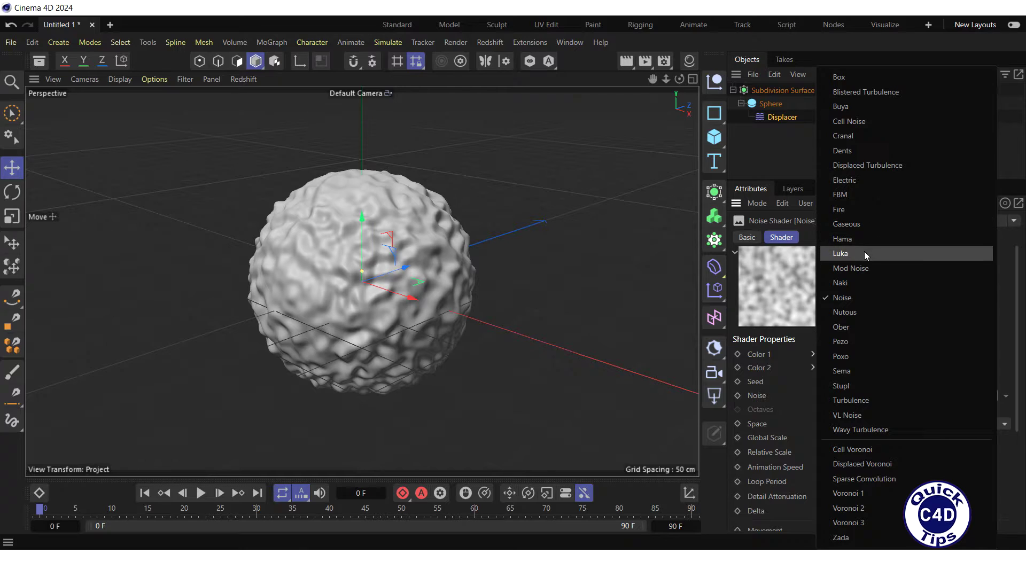
{"action": "left_click", "coordinate": [860, 300]}
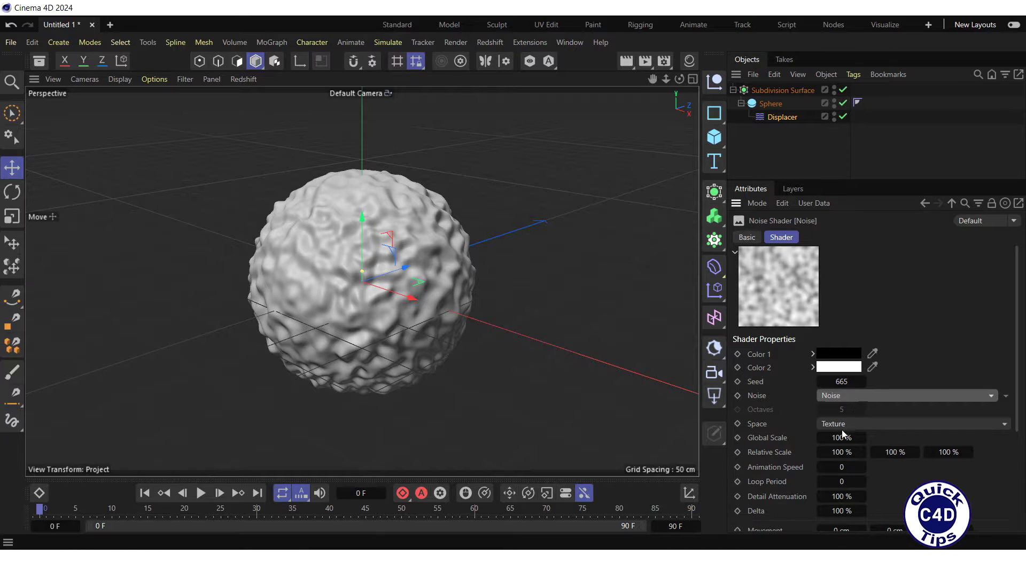
{"action": "left_click_drag", "start_coordinate": [842, 438], "coordinate": [889, 437]}
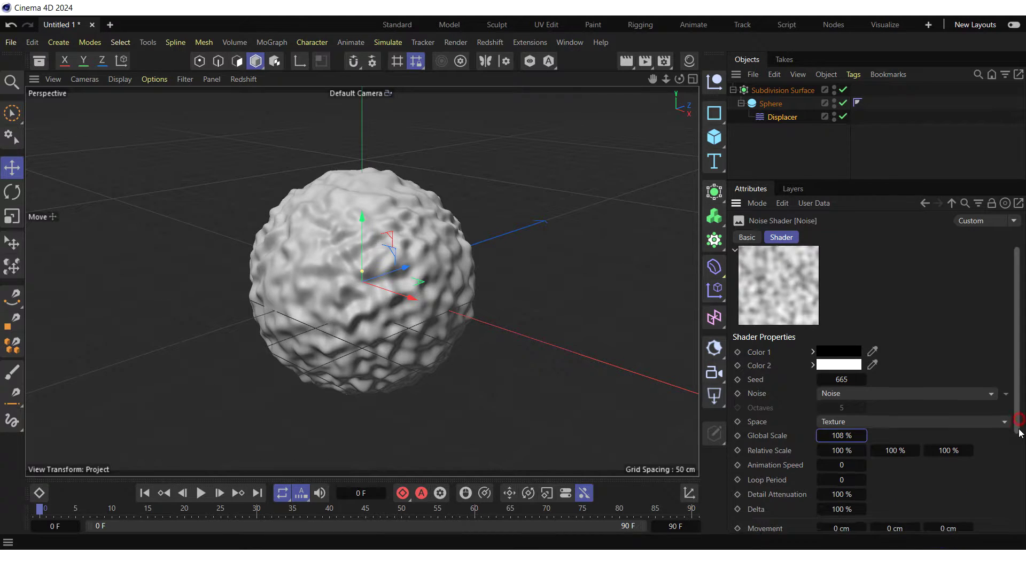
Step: Try out the noise shader's Low Clip, High Clip and Brightness, and set its Contrast to 4 %
{"action": "left_click_drag", "start_coordinate": [1020, 419], "coordinate": [1003, 511]}
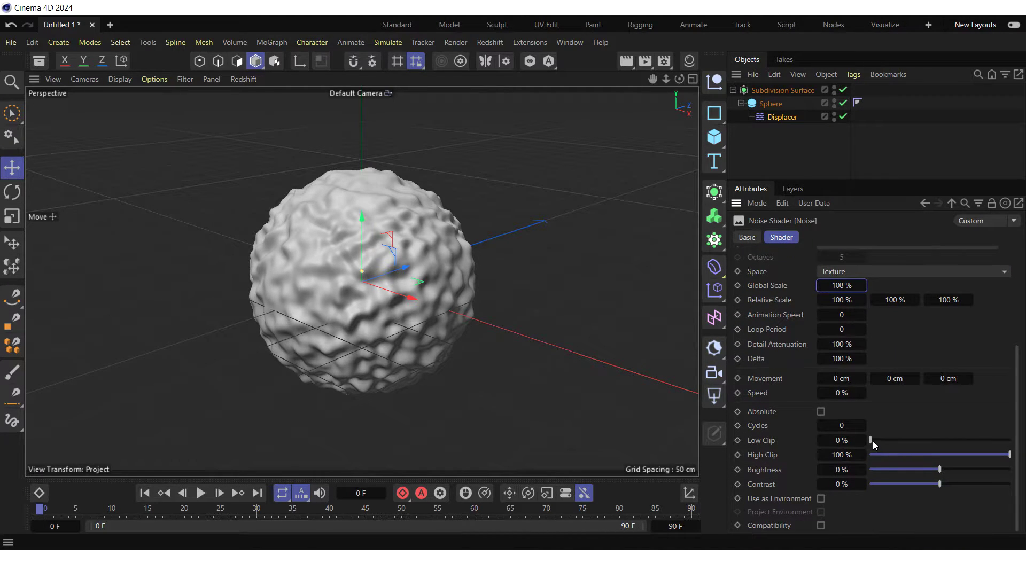
{"action": "mouse_move", "coordinate": [873, 441]}
{"action": "left_mouse_down"}
{"action": "mouse_move", "coordinate": [963, 440]}
{"action": "mouse_move", "coordinate": [881, 437]}
{"action": "left_mouse_up"}
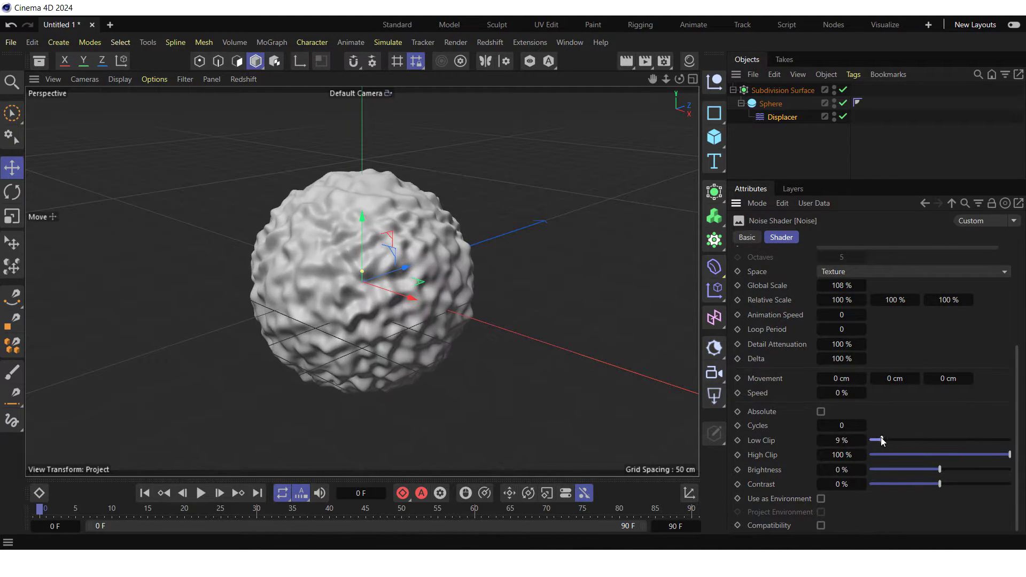
{"action": "mouse_move", "coordinate": [1009, 455]}
{"action": "left_mouse_down"}
{"action": "mouse_move", "coordinate": [923, 458]}
{"action": "mouse_move", "coordinate": [1017, 457]}
{"action": "left_mouse_up"}
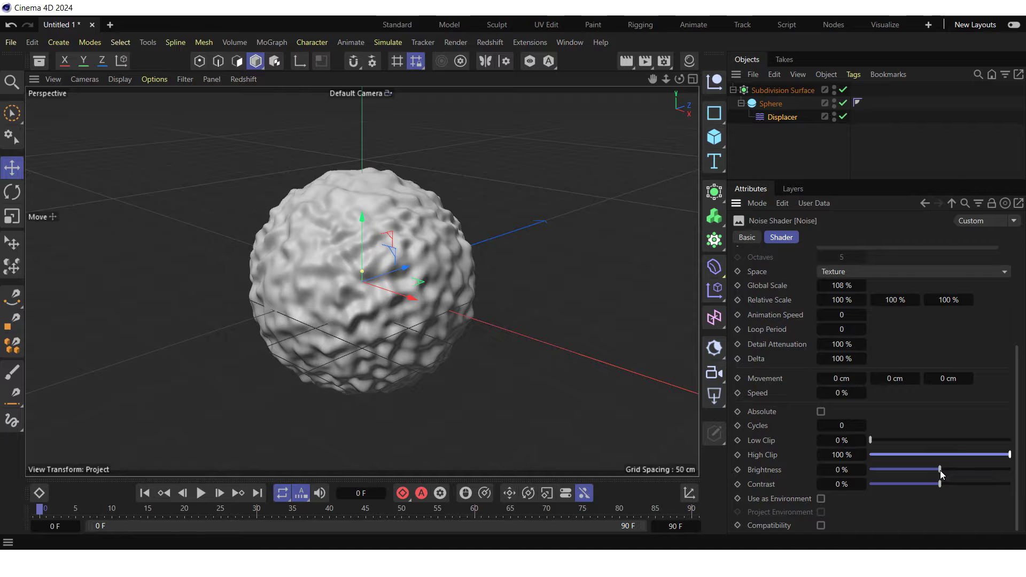
{"action": "mouse_move", "coordinate": [941, 471]}
{"action": "left_mouse_down"}
{"action": "mouse_move", "coordinate": [969, 469]}
{"action": "mouse_move", "coordinate": [929, 470]}
{"action": "mouse_move", "coordinate": [979, 483]}
{"action": "mouse_move", "coordinate": [922, 485]}
{"action": "mouse_move", "coordinate": [944, 486]}
{"action": "left_mouse_up"}
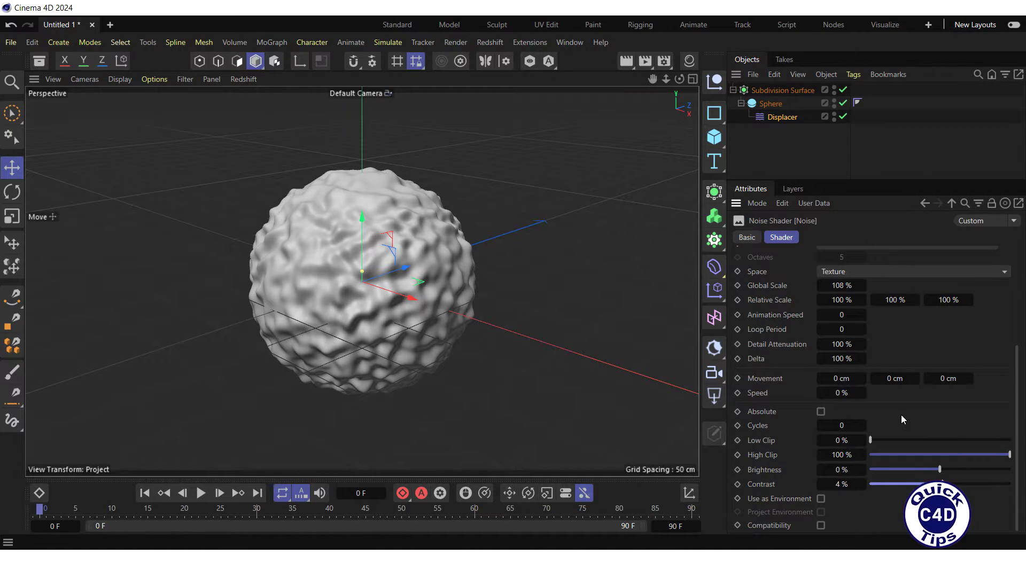
Step: Set the noise shader's Animation Speed to 1 and play the timeline briefly to preview the moving displacement
{"action": "left_click", "coordinate": [843, 315]}
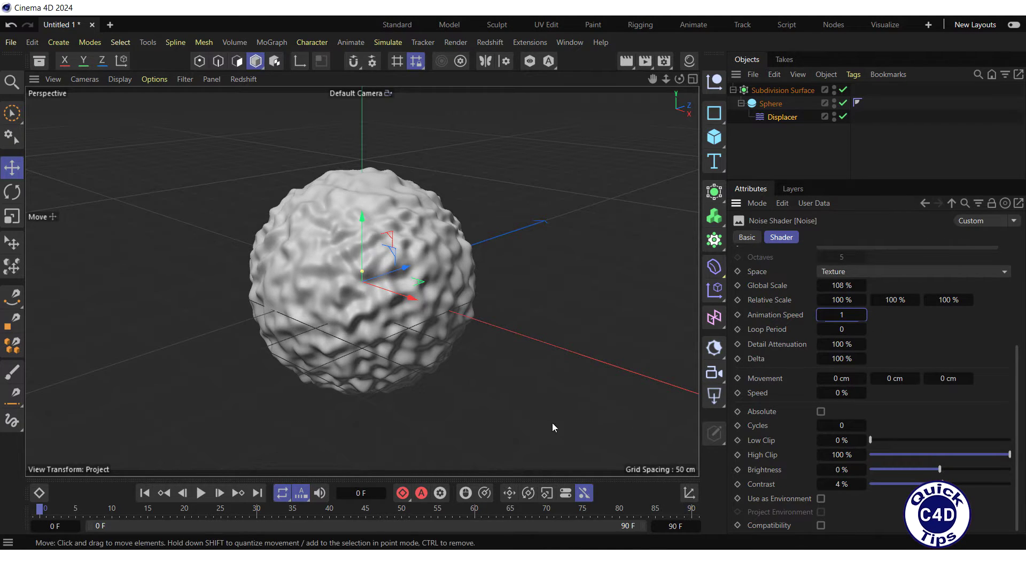
{"action": "left_click", "coordinate": [199, 493]}
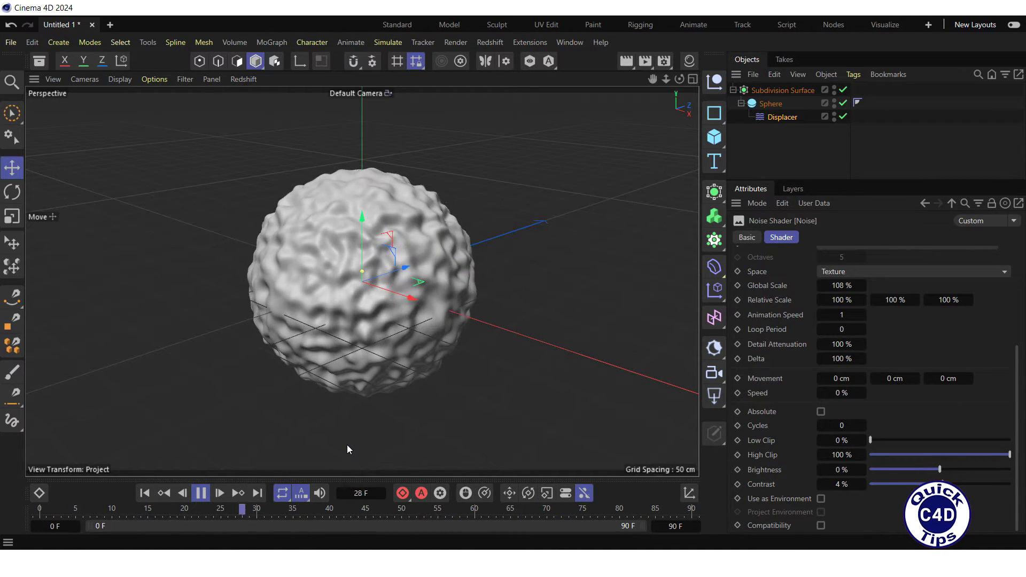
{"action": "left_click", "coordinate": [201, 494]}
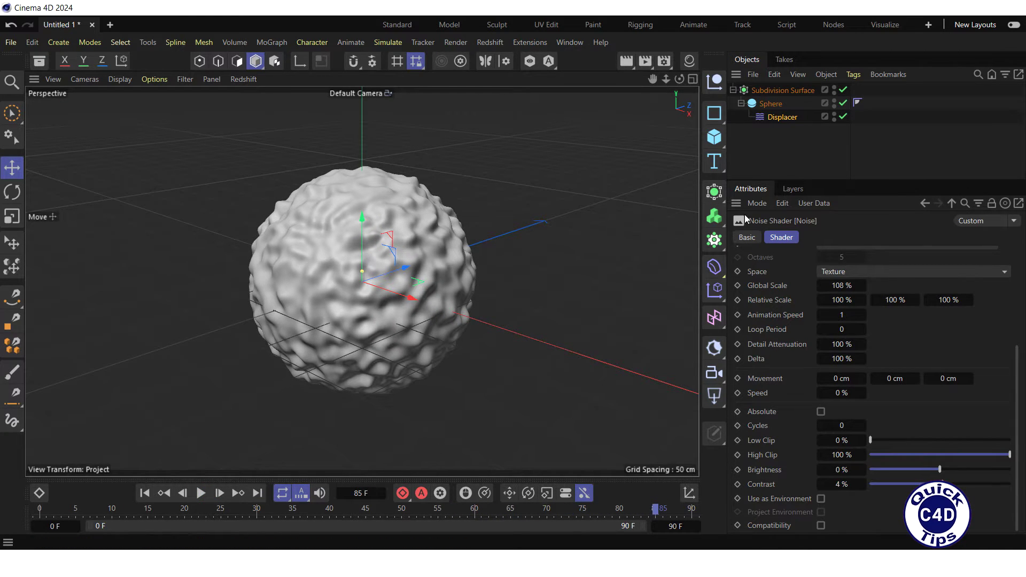
Step: Add a Linear Field to the Displacer and look through the other available field types
{"action": "left_click", "coordinate": [781, 118]}
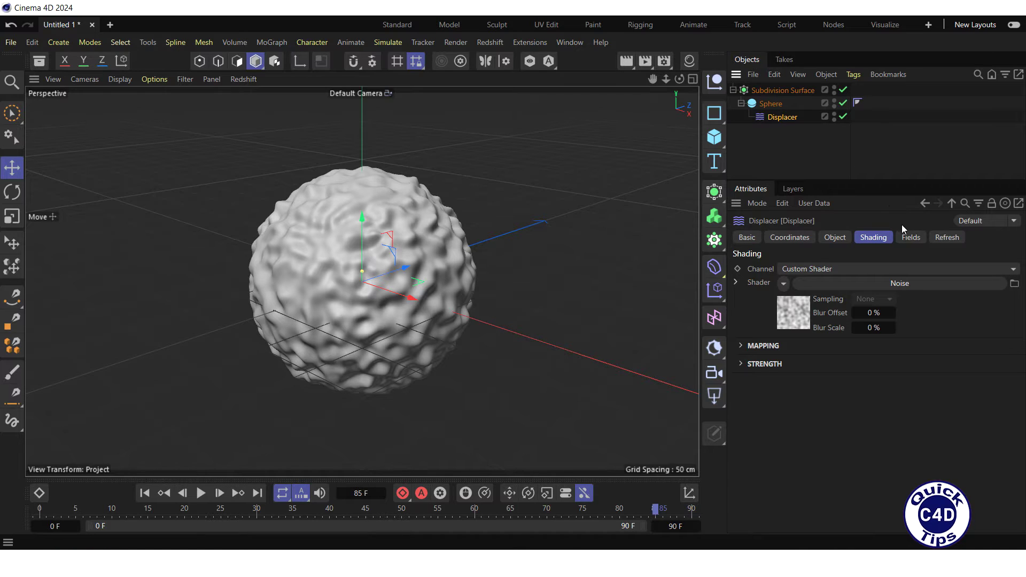
{"action": "left_click", "coordinate": [910, 239]}
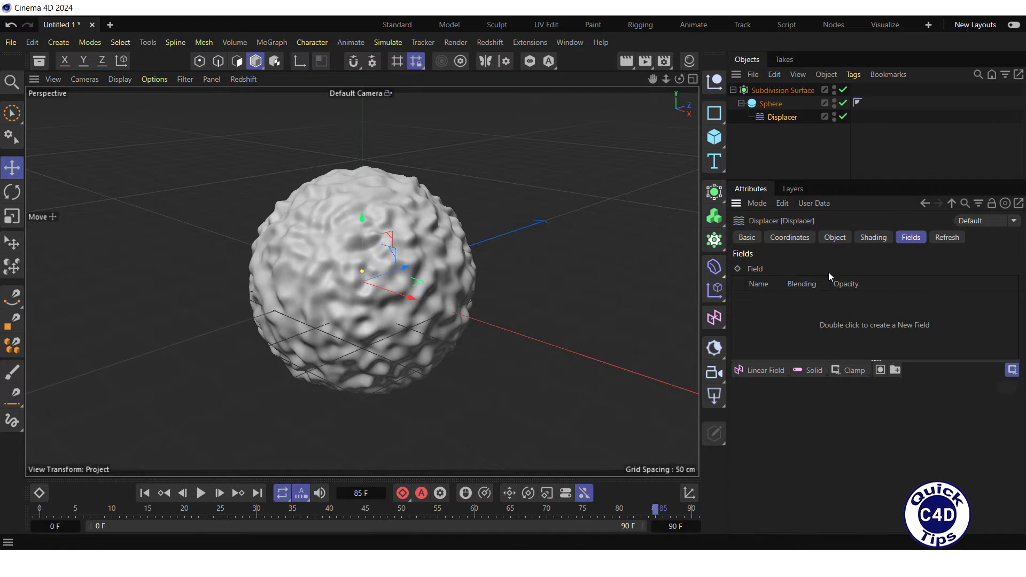
{"action": "left_click", "coordinate": [761, 371]}
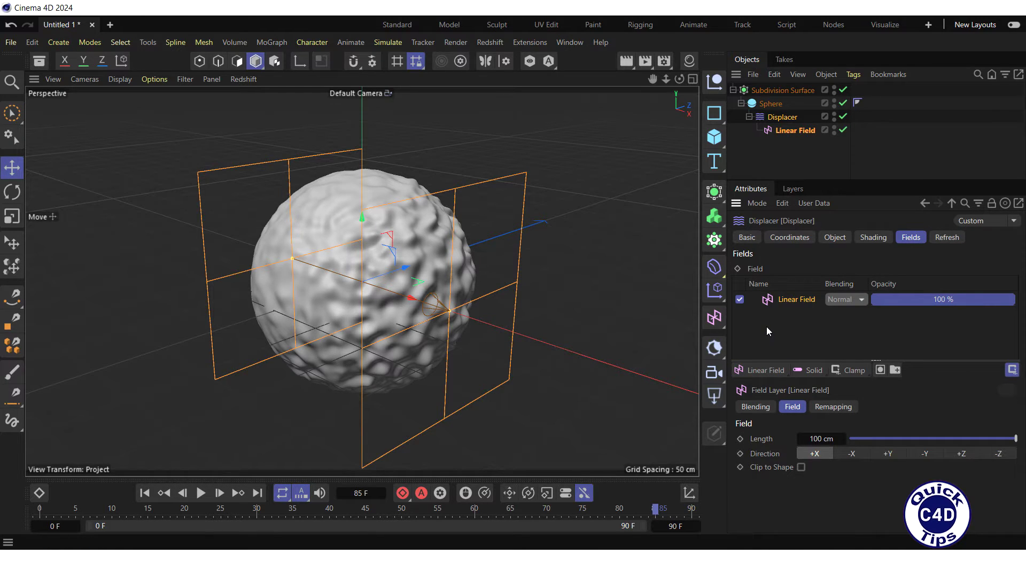
{"action": "left_click", "coordinate": [764, 370]}
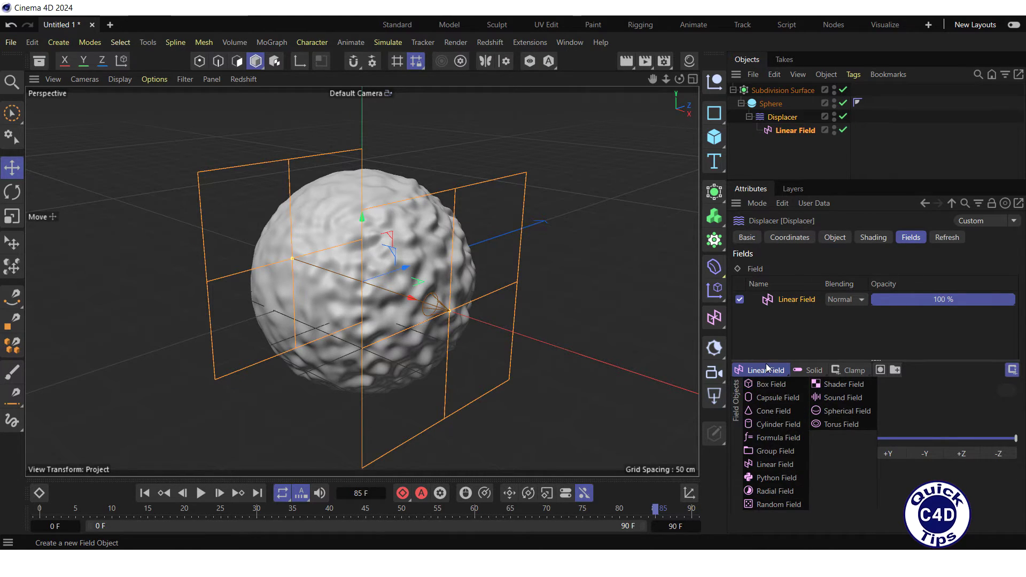
{"action": "key", "text": "Escape"}
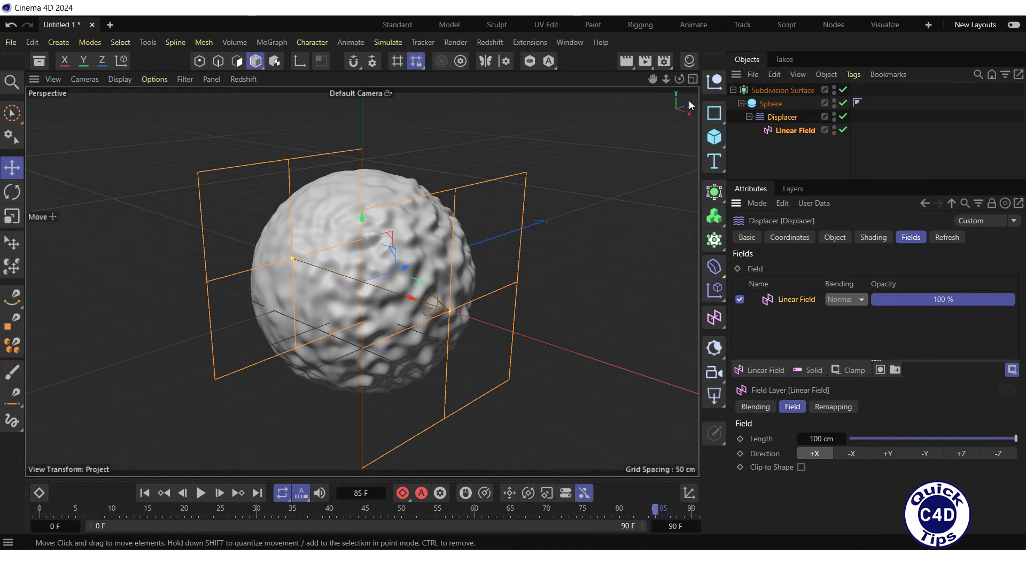
Step: Try out the -X, +Y and -Y directions for the Linear Field, and return its Direction to +X
{"action": "left_click_drag", "start_coordinate": [679, 79], "coordinate": [331, 279]}
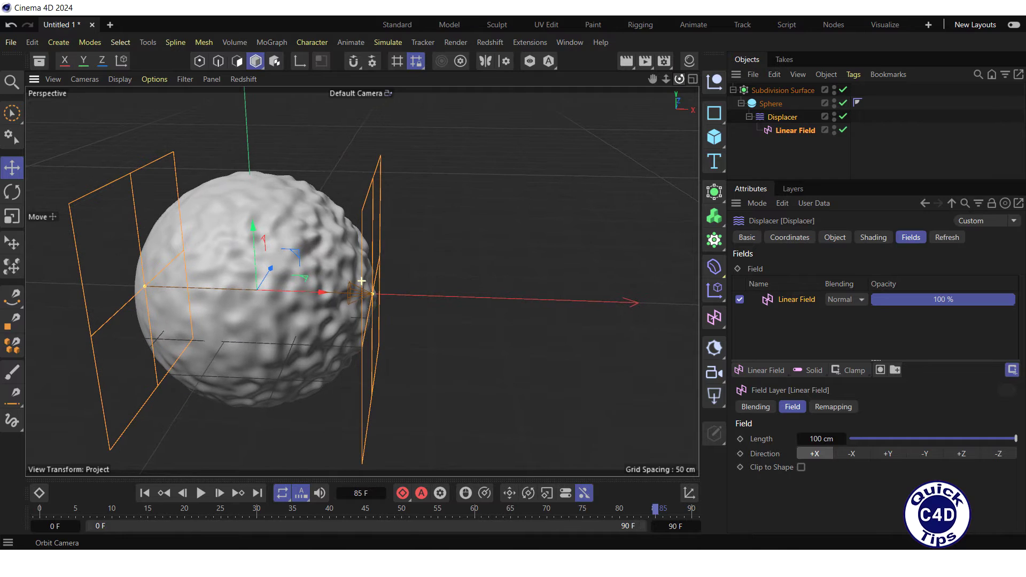
{"action": "left_click_drag", "start_coordinate": [652, 79], "coordinate": [334, 279]}
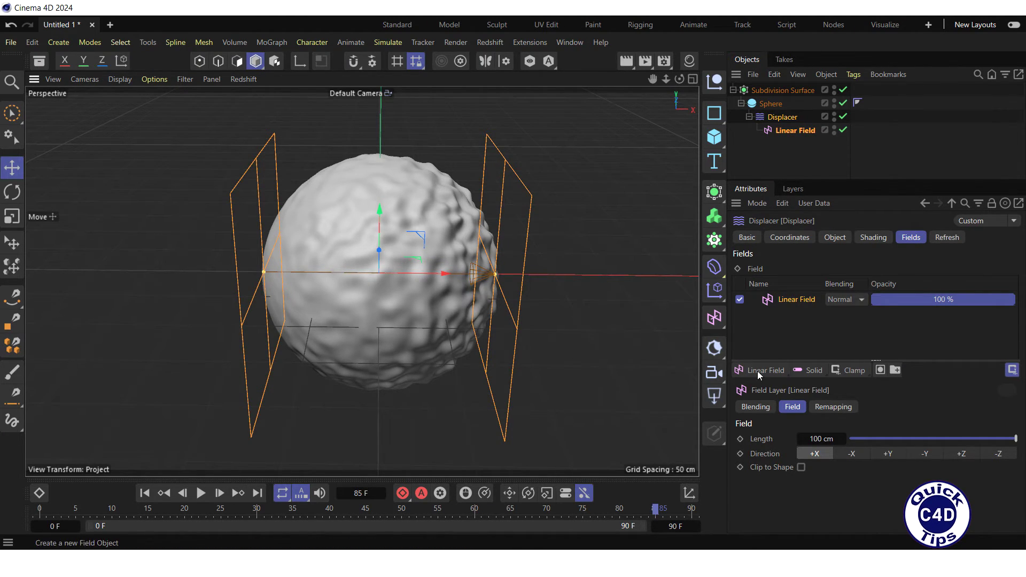
{"action": "left_click", "coordinate": [849, 456]}
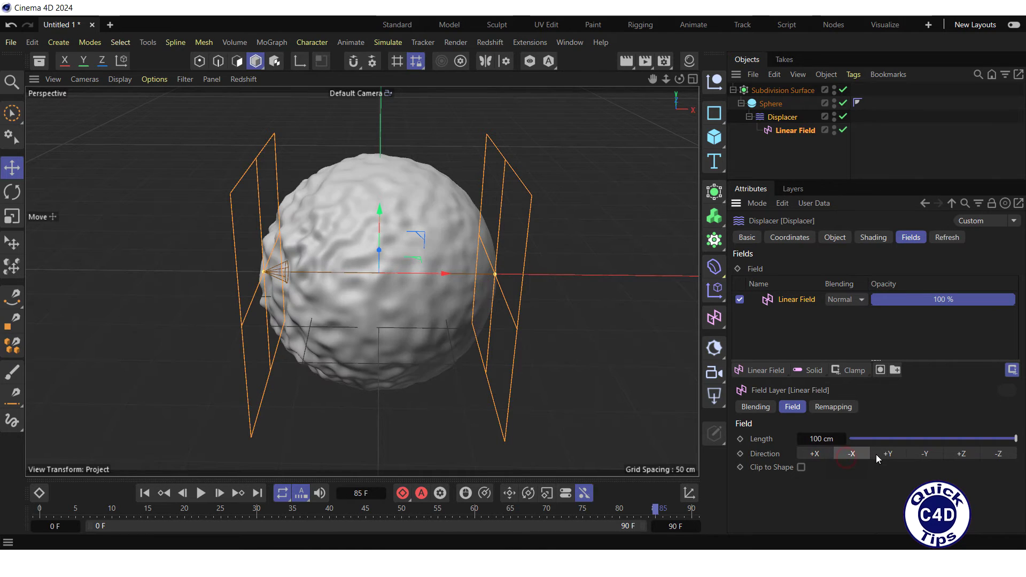
{"action": "left_click", "coordinate": [887, 456]}
{"action": "left_click", "coordinate": [917, 457]}
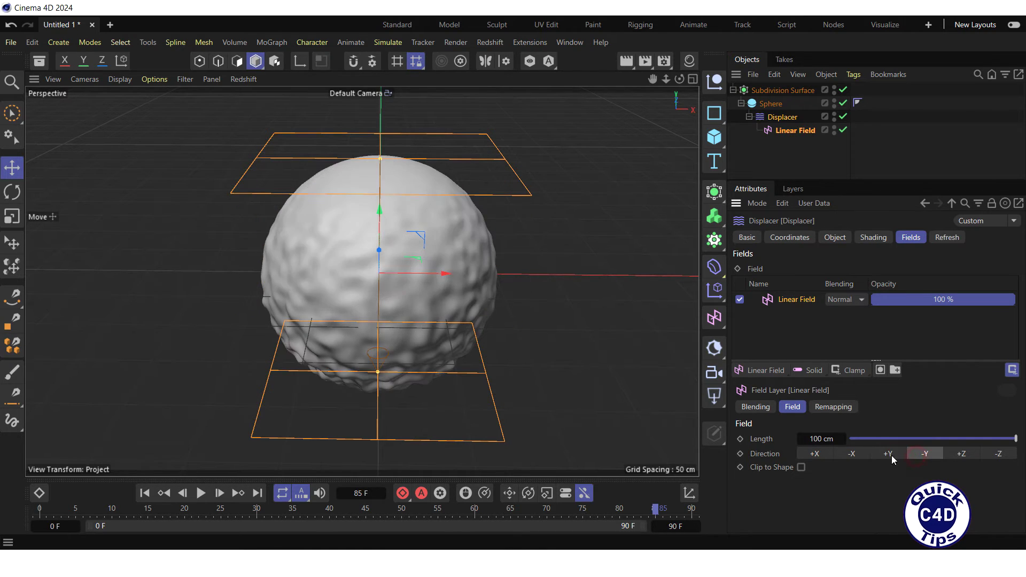
{"action": "left_click", "coordinate": [817, 454]}
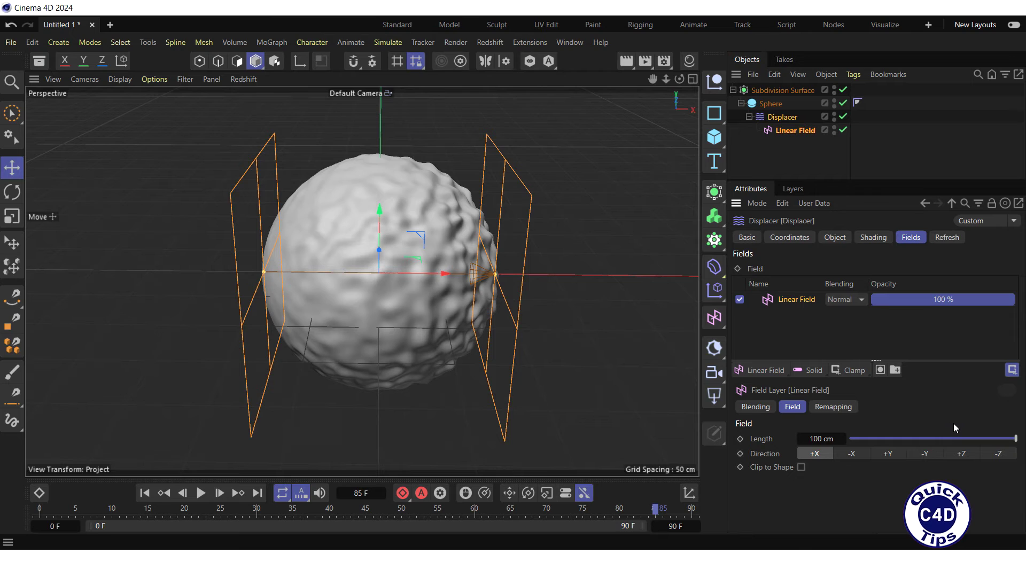
Step: Set the Linear Field's Length to 46 cm and move the field slightly along the positive X axis
{"action": "left_click_drag", "start_coordinate": [1015, 439], "coordinate": [928, 448]}
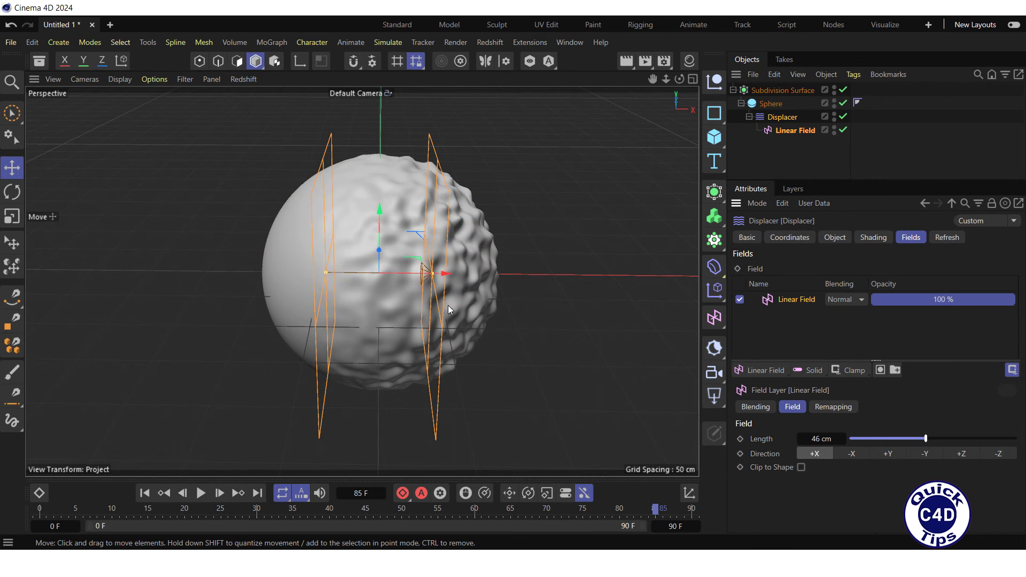
{"action": "mouse_move", "coordinate": [445, 274]}
{"action": "left_mouse_down"}
{"action": "mouse_move", "coordinate": [530, 277]}
{"action": "mouse_move", "coordinate": [355, 275]}
{"action": "mouse_move", "coordinate": [460, 281]}
{"action": "left_mouse_up"}
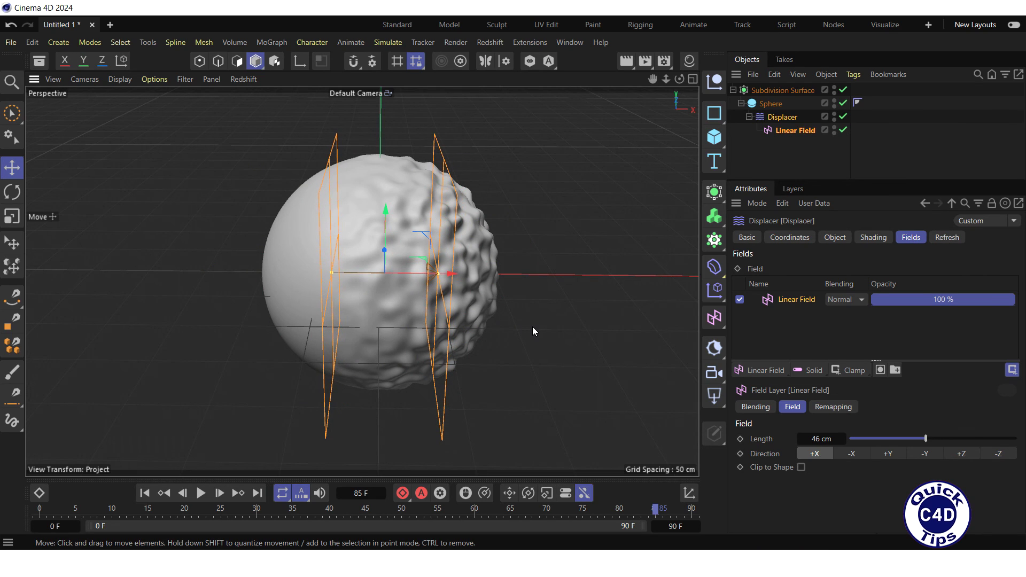